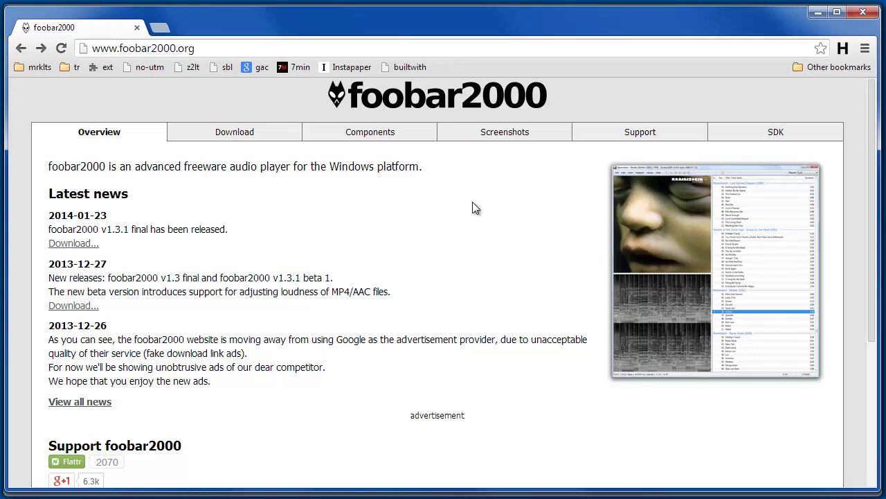
Step: Download the foobar2000 v1.3.1 installer from the latest stable version link and minimise the browser
click(70, 243)
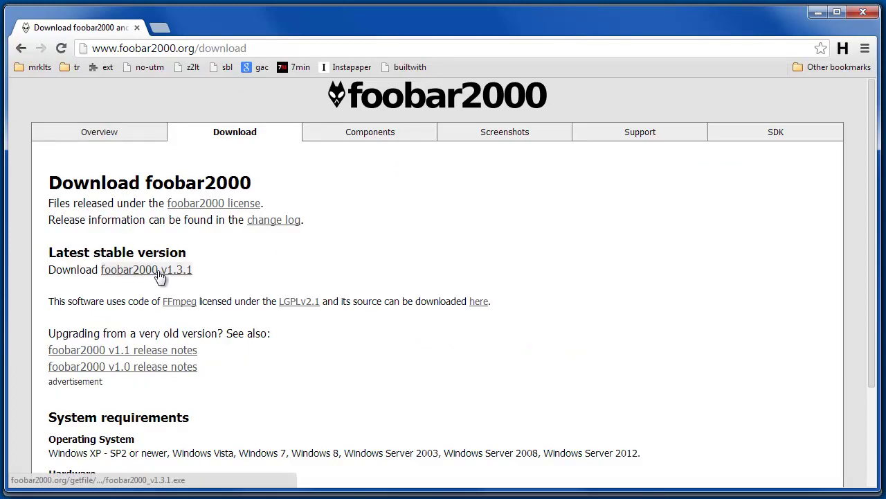
click(158, 271)
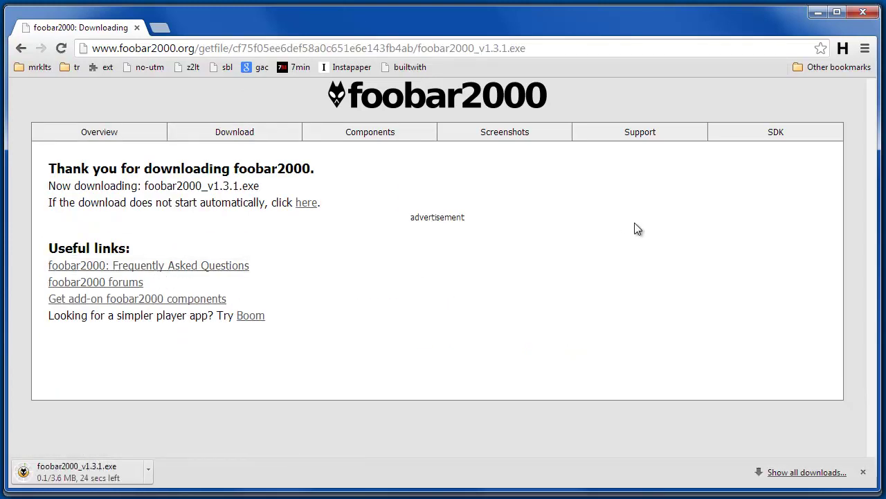
click(818, 12)
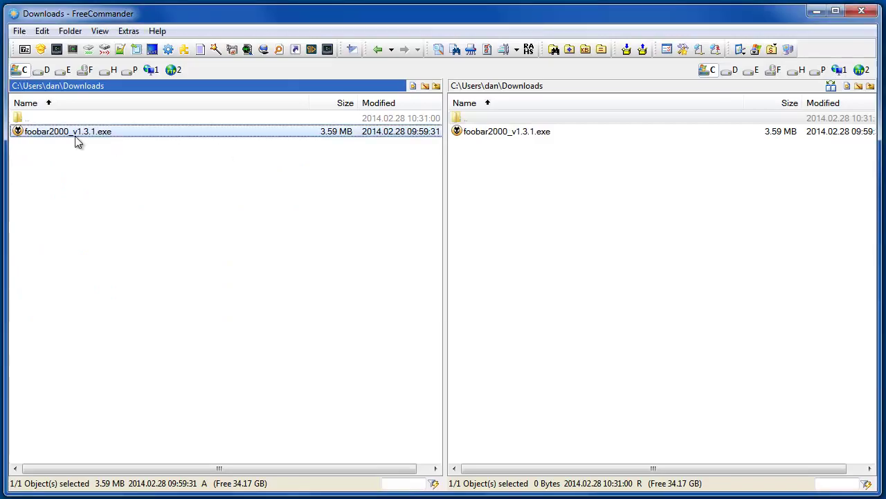
Step: Run foobar2000_v1.3.1.exe, accept the license agreement and choose the portable installation
double_click(74, 137)
key(Return)
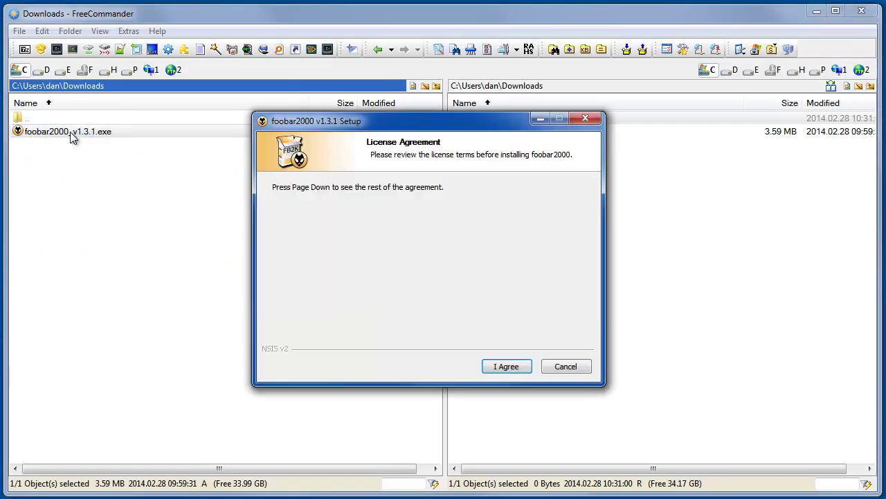
key(Return)
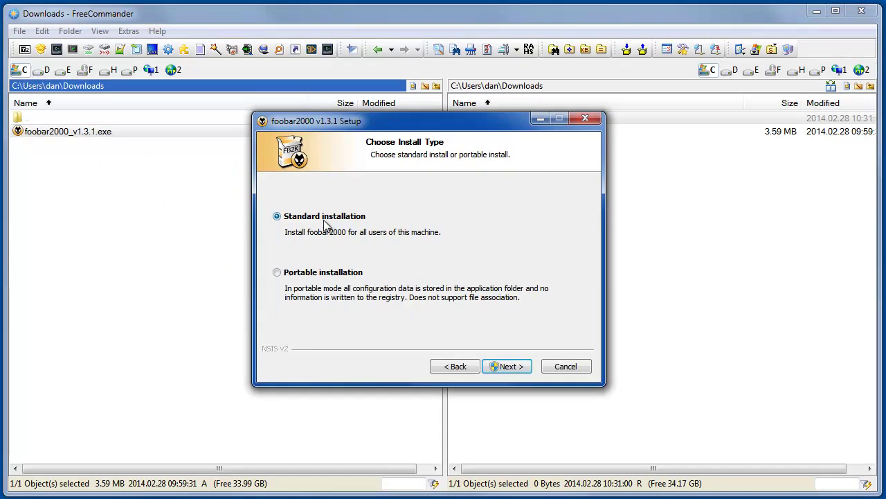
click(316, 273)
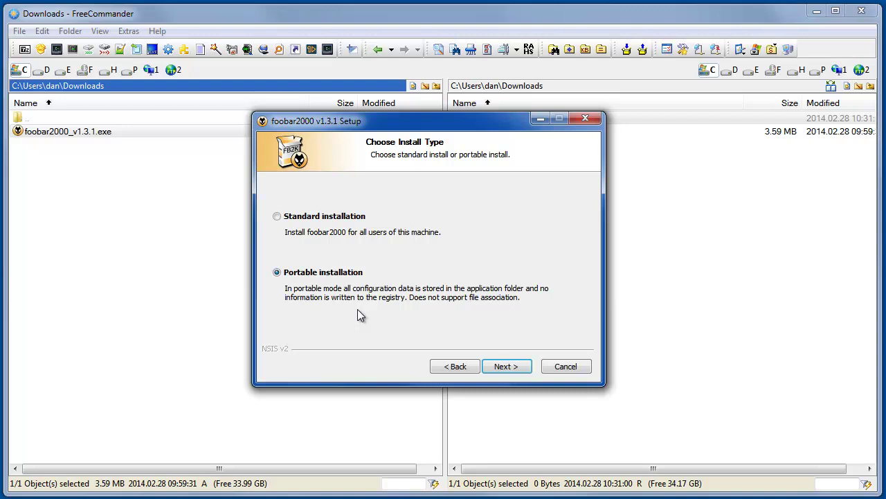
click(505, 366)
click(506, 367)
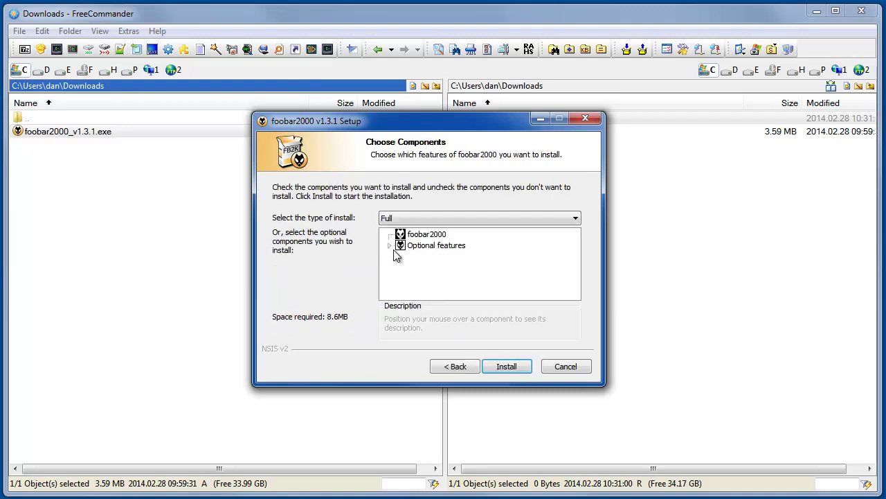
Step: Install the full set of components and finish the setup with foobar2000 set to run
click(391, 236)
click(390, 236)
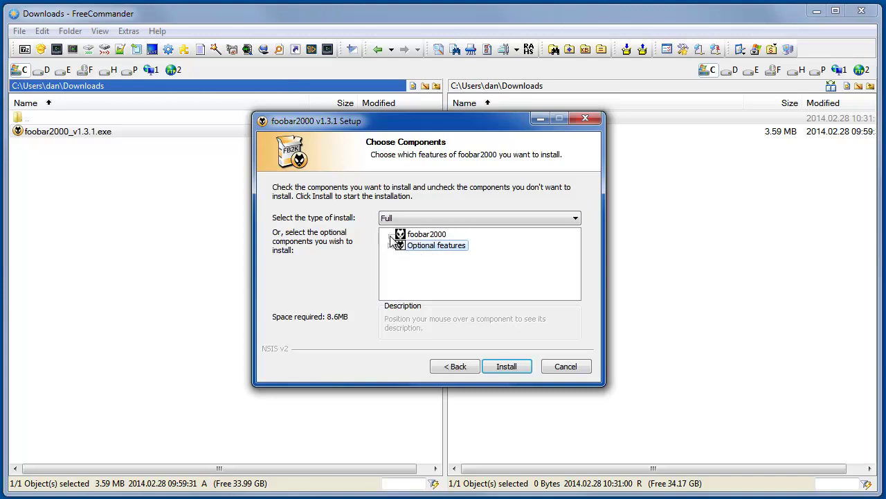
click(508, 367)
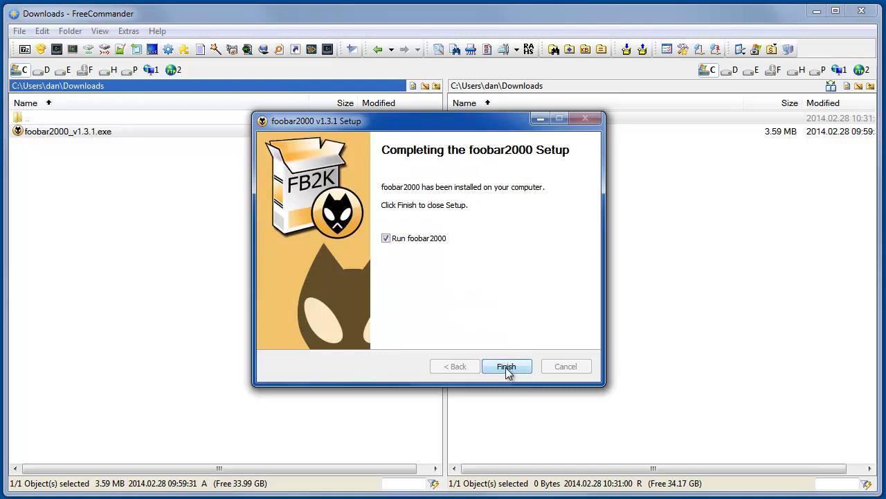
click(506, 366)
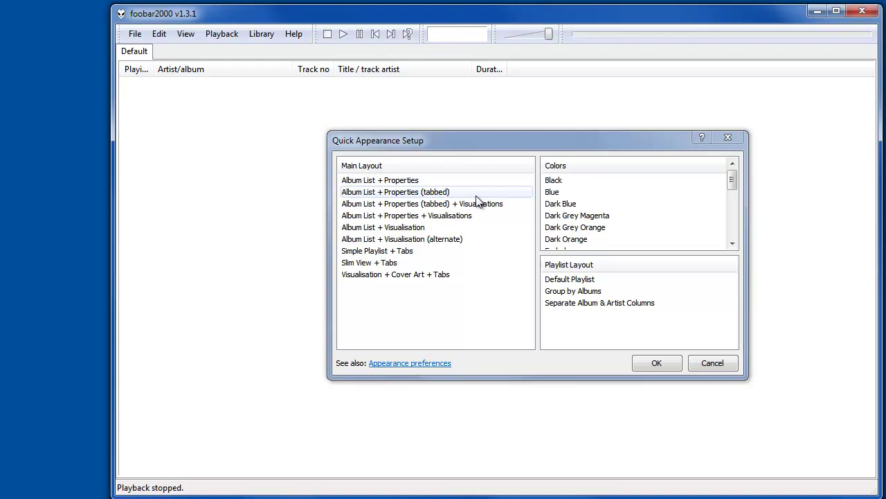
Step: Preview the album list main layouts from Album List + Properties through Album List + Visualisation (alternate)
click(380, 180)
click(389, 193)
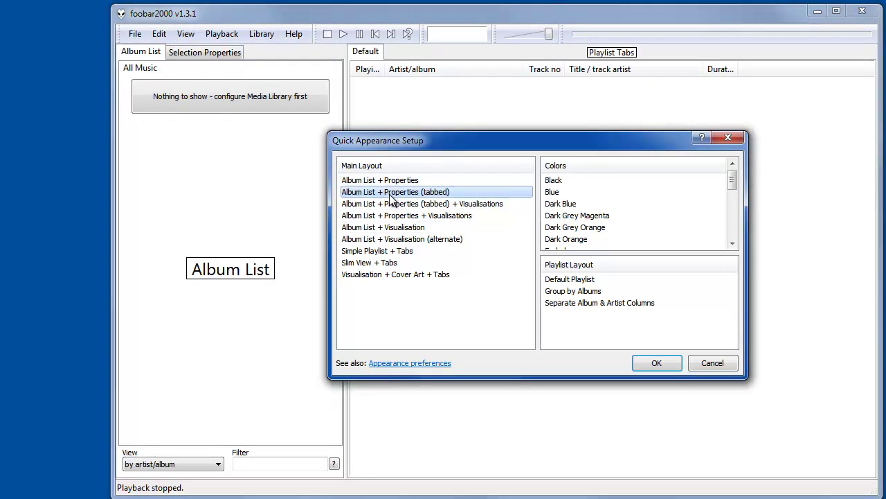
click(392, 205)
click(393, 219)
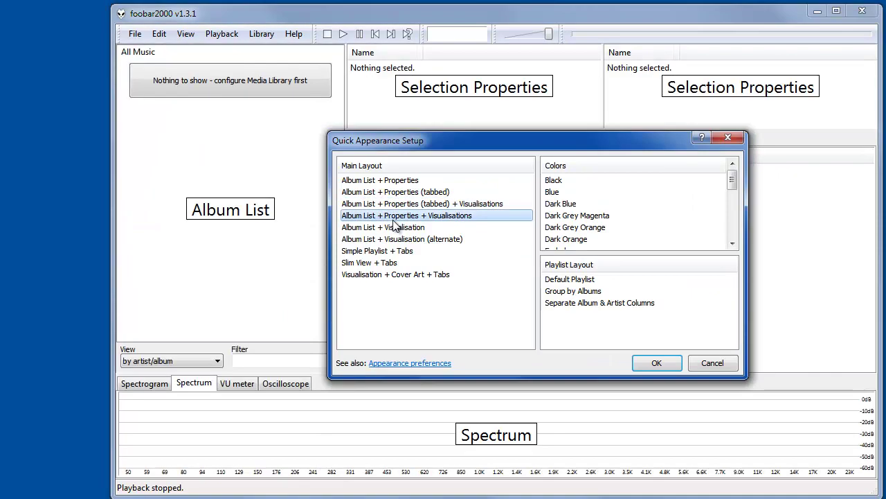
click(394, 228)
click(392, 239)
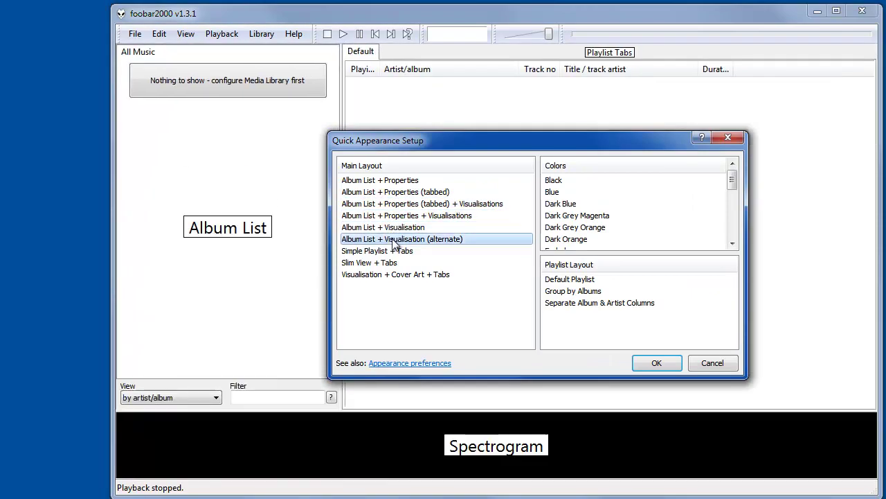
Step: Apply the Album List + Properties main layout with the Blue color scheme
click(397, 181)
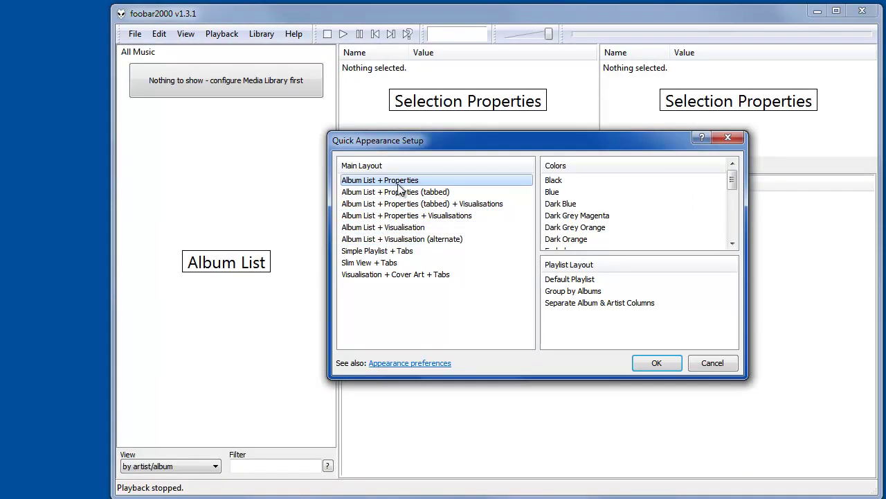
click(590, 217)
click(575, 227)
click(561, 192)
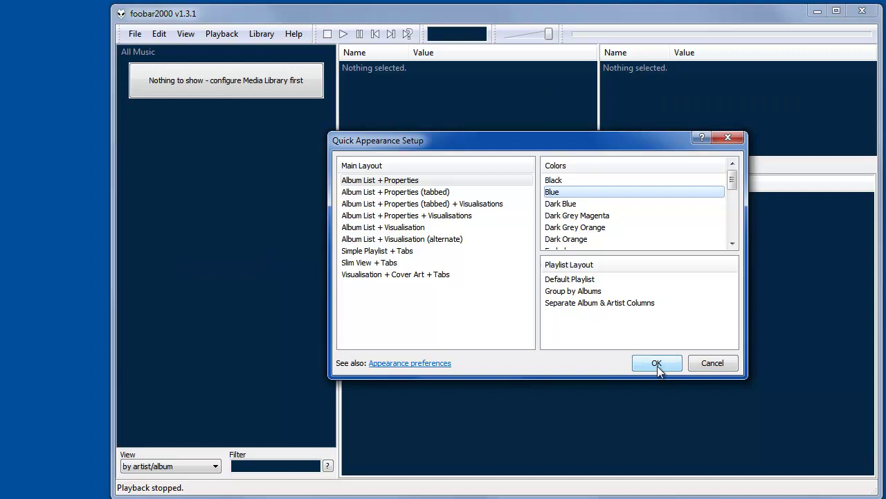
drag(491, 141, 569, 217)
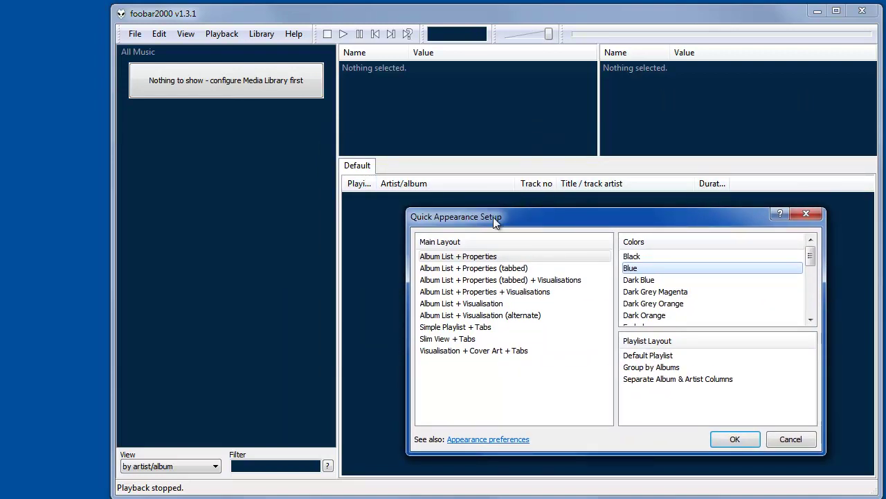
click(732, 439)
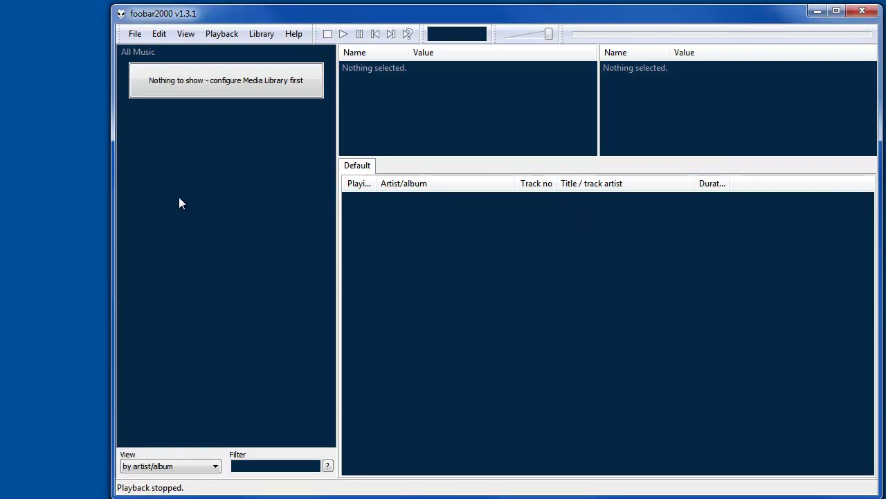
Step: Add the folder D:\Music\3 Doors Down\The Better Life to the media library's music folders
click(212, 80)
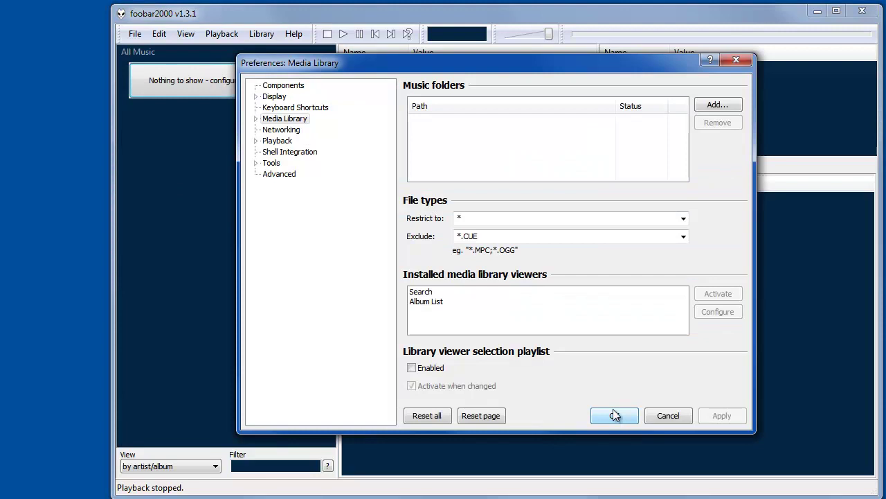
click(724, 107)
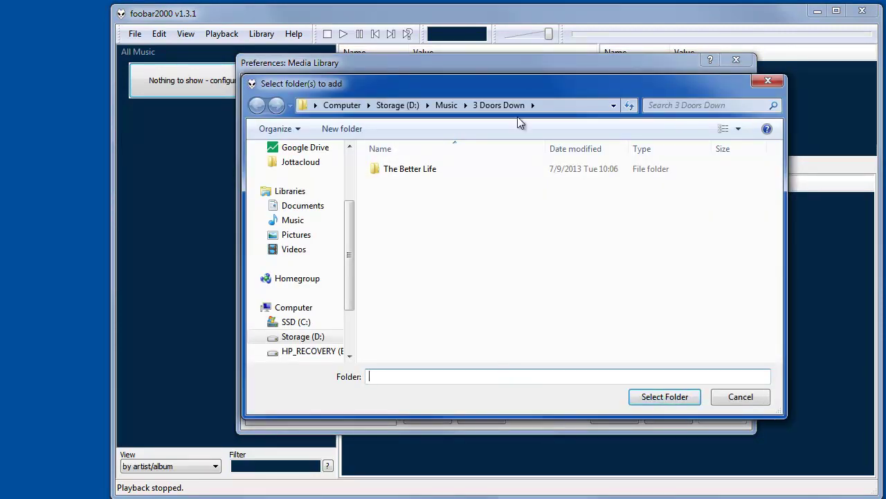
click(408, 169)
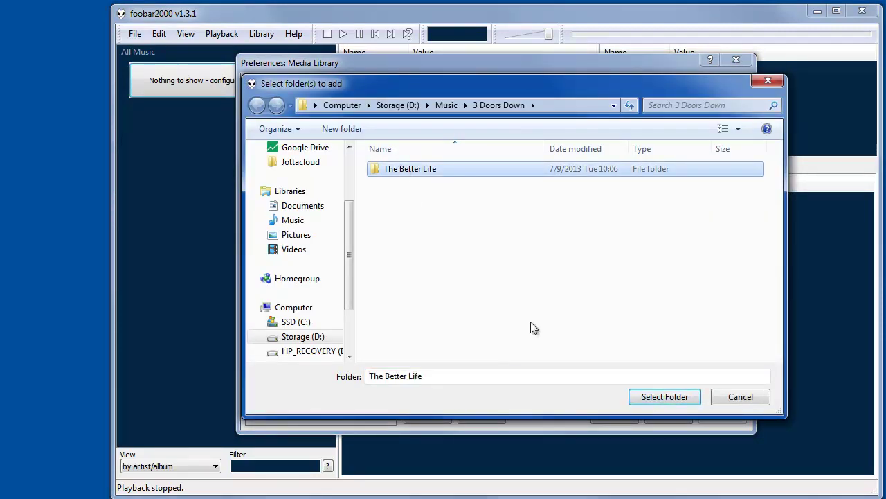
click(662, 397)
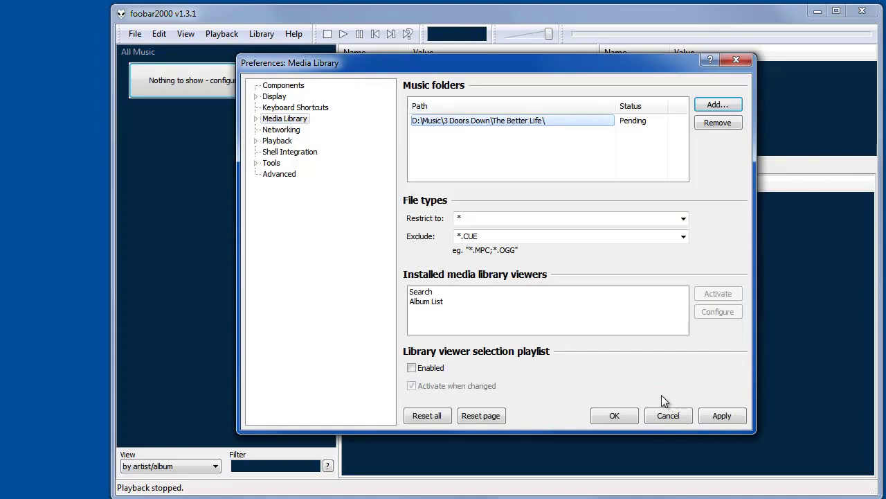
click(616, 416)
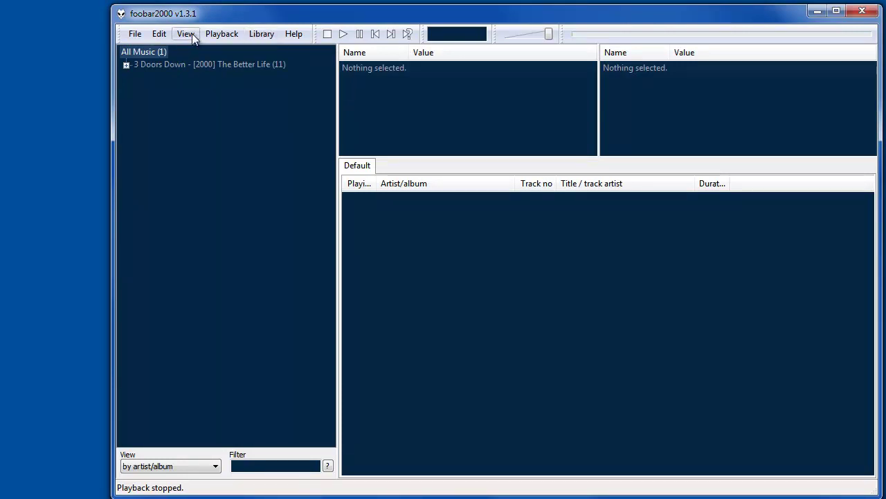
Step: Enable layout editing mode and dismiss its information dialog
click(192, 34)
mouse_move(213, 141)
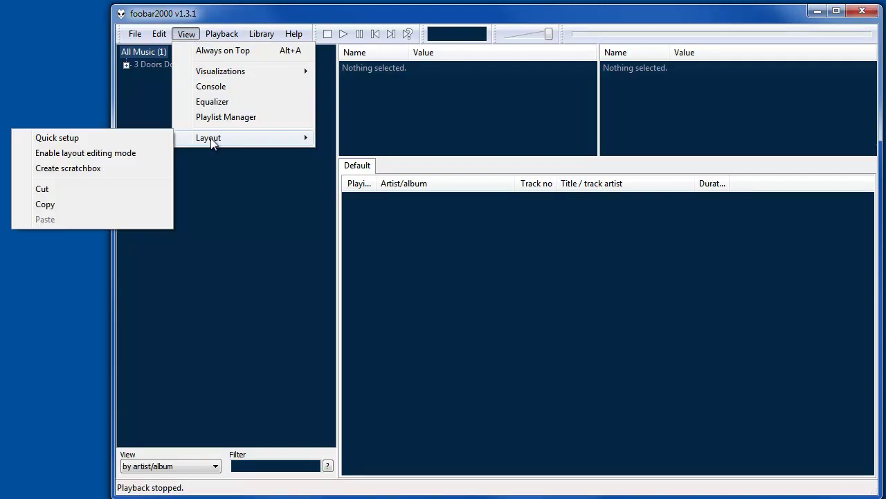
click(97, 153)
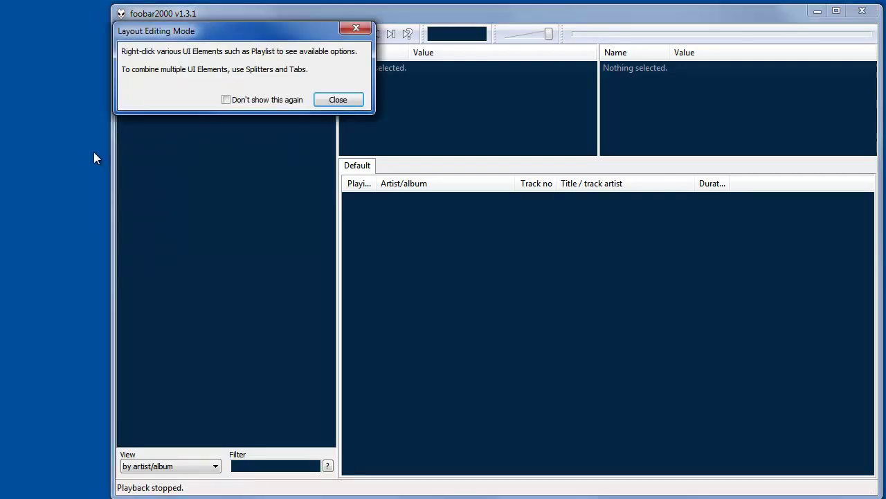
click(346, 100)
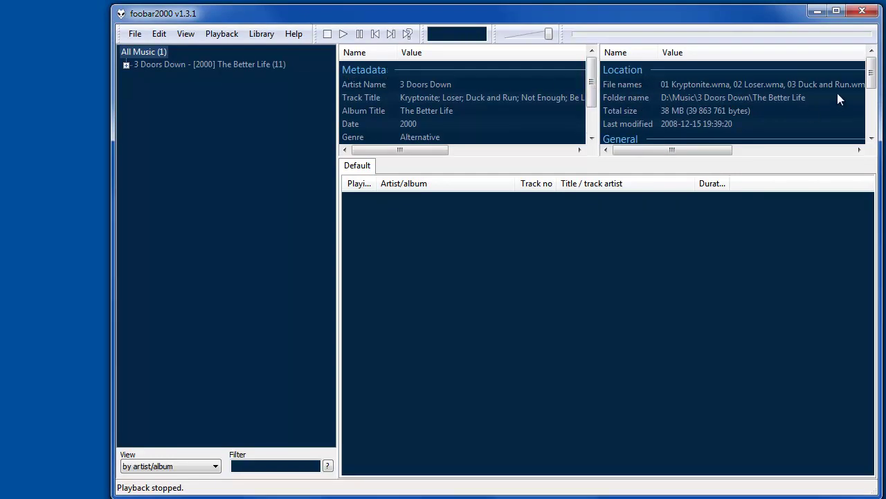
Step: Turn on the Metadata section in the Selection Properties element that shows location and general details
scroll(840, 90, down, 4)
scroll(841, 80, up, 4)
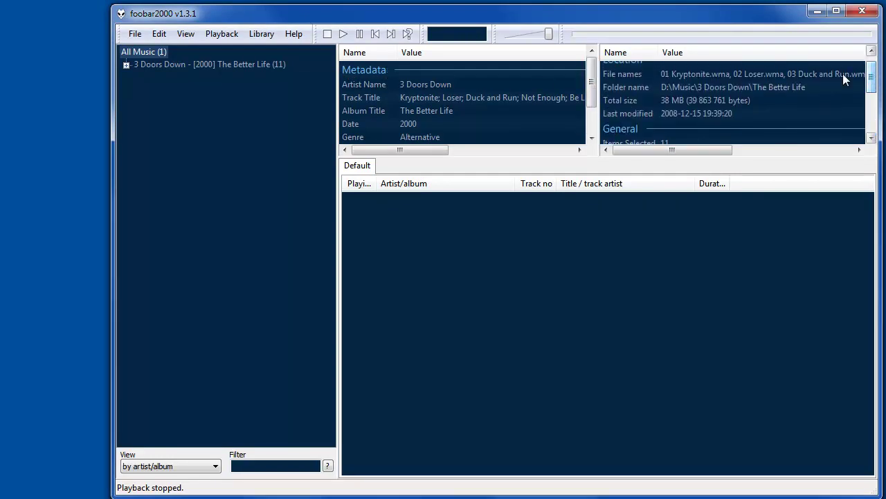
right_click(671, 101)
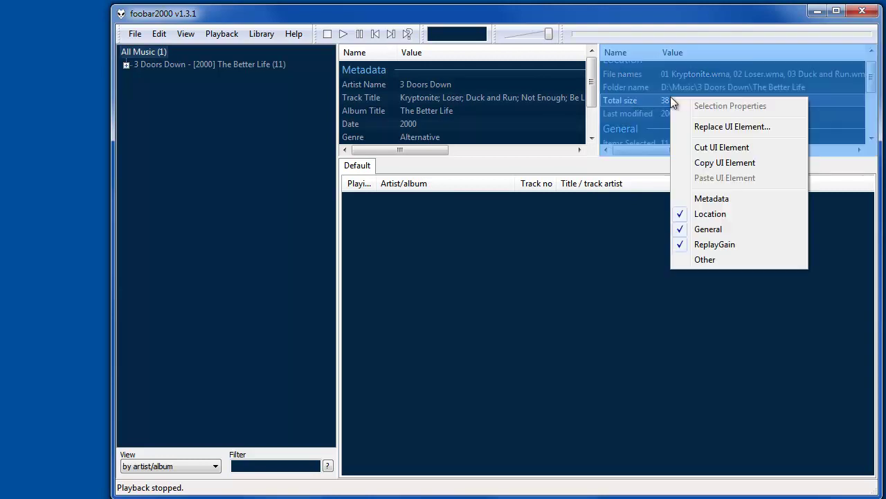
click(711, 201)
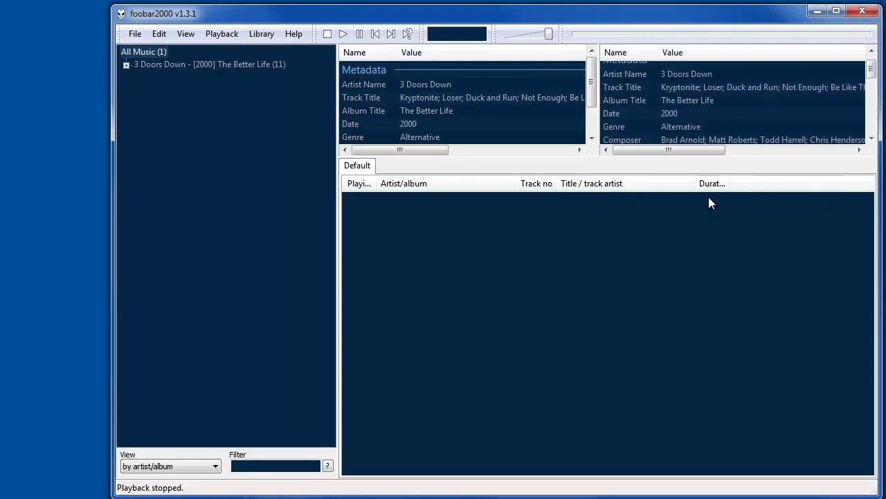
scroll(871, 67, up, 1)
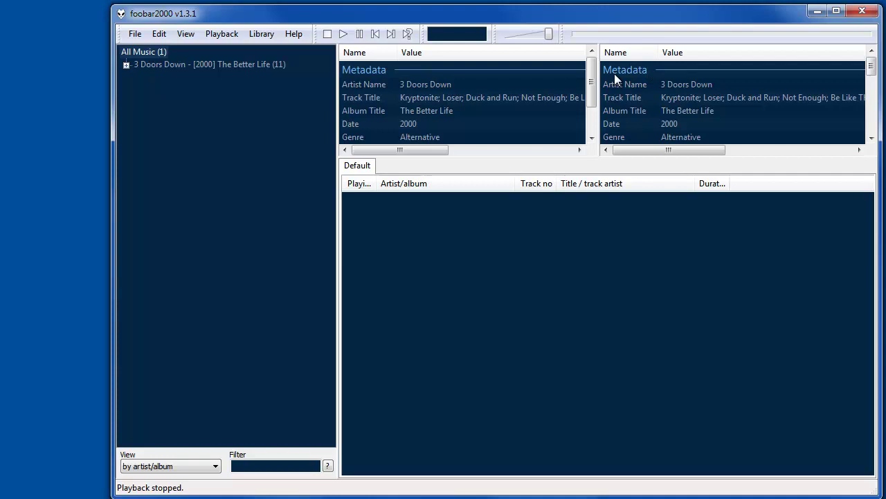
Step: Replace the metadata-only Selection Properties element with the Album Art Viewer and narrow it to fit the cover
right_click(440, 84)
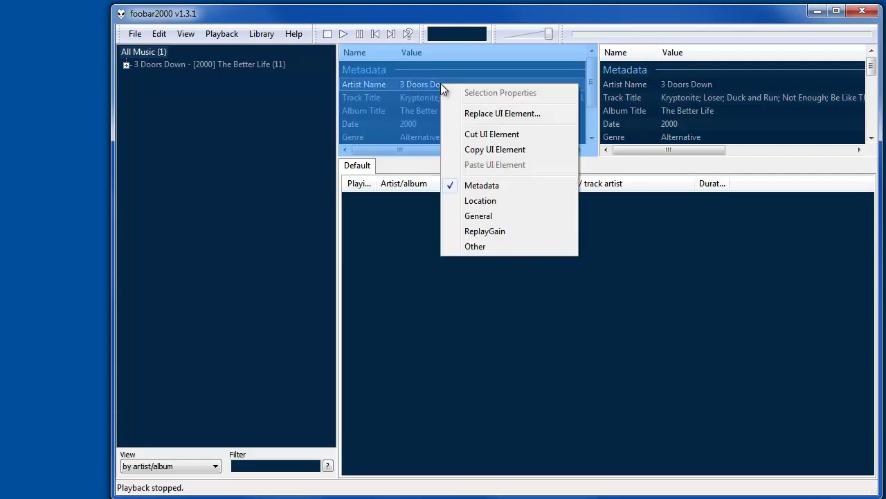
click(484, 117)
click(401, 347)
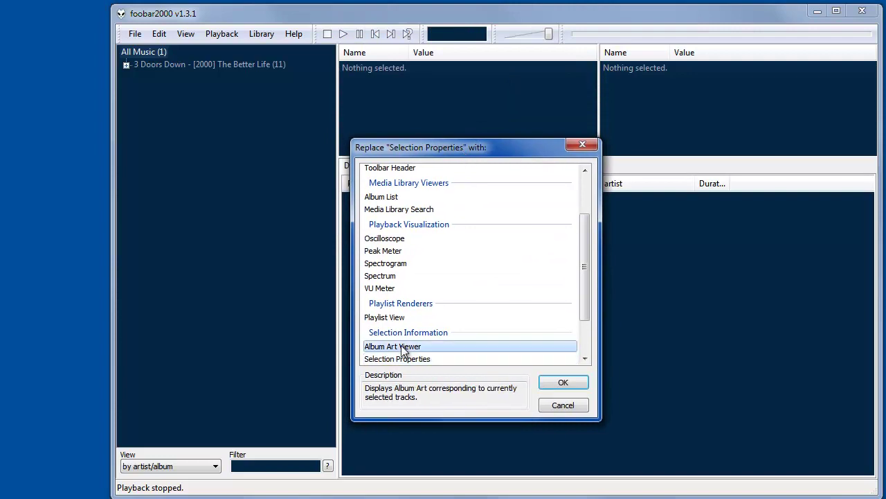
click(563, 383)
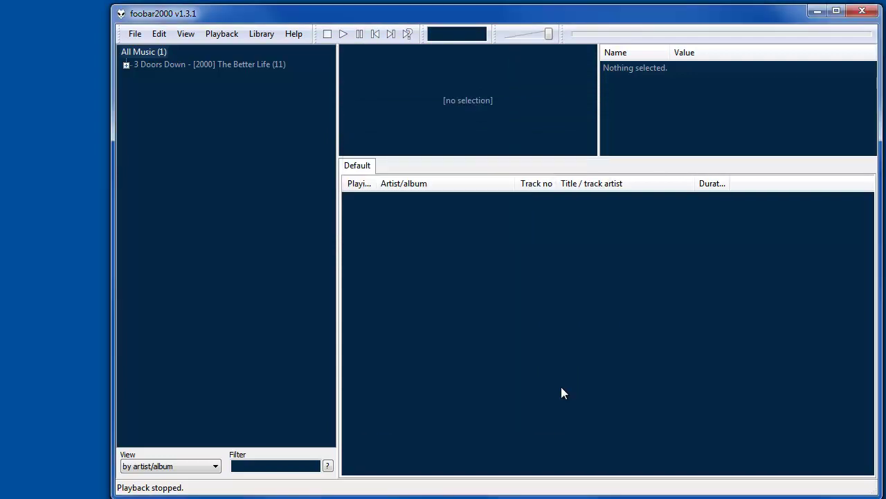
drag(600, 108, 455, 104)
Step: Expand the album The Better Life, add all its tracks to the Default playlist and start playback
click(127, 65)
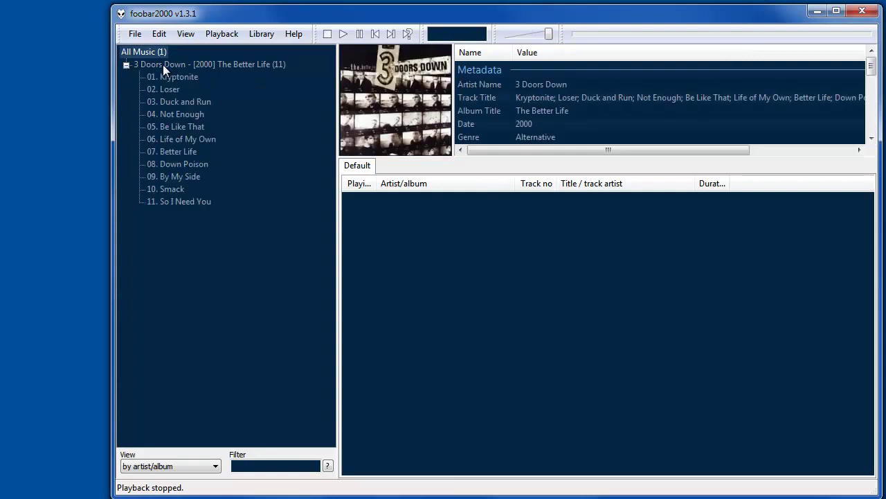
drag(166, 64, 391, 208)
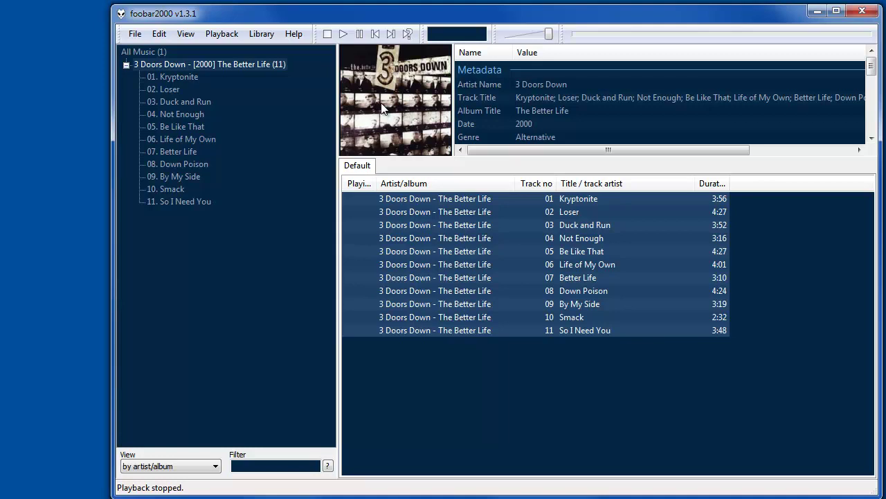
mouse_move(872, 67)
mouse_down()
mouse_move(872, 128)
mouse_move(872, 61)
mouse_up()
click(343, 34)
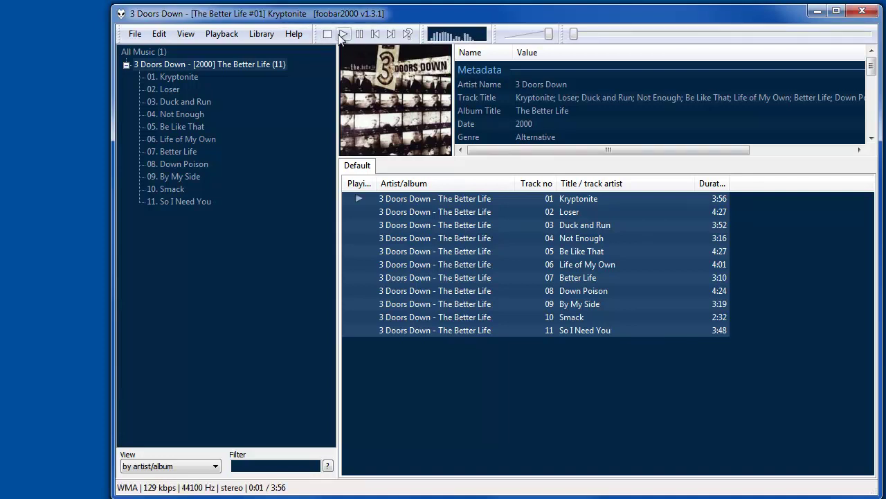
Step: Stop playback, move the spectrum visualisation behind the seekbar at the toolbar's end, and adjust the spacing of the volume and seek sliders
click(327, 34)
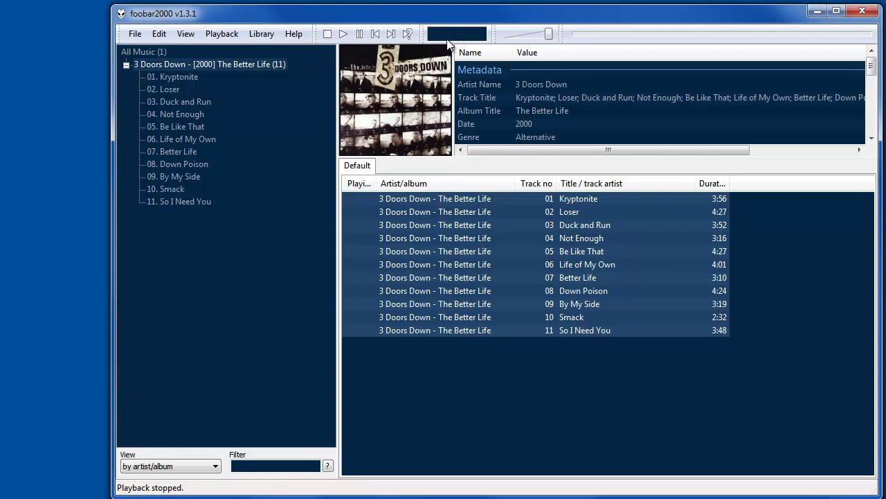
drag(421, 34, 745, 37)
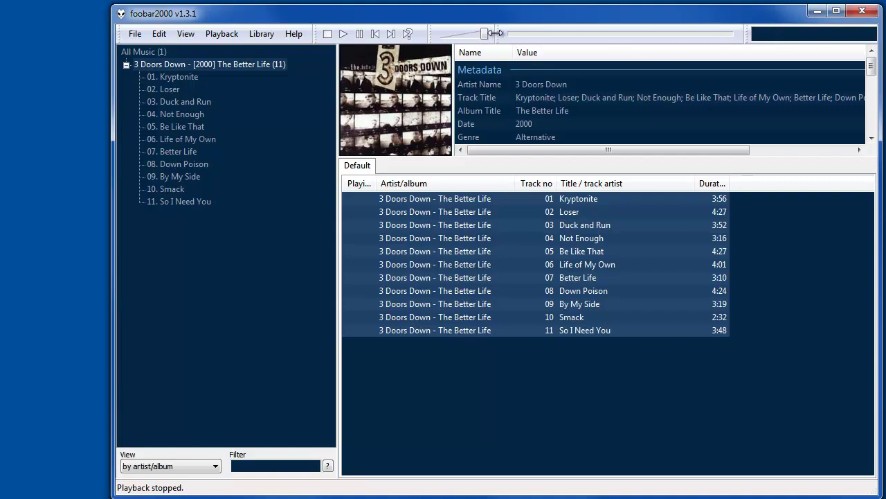
drag(495, 33, 534, 34)
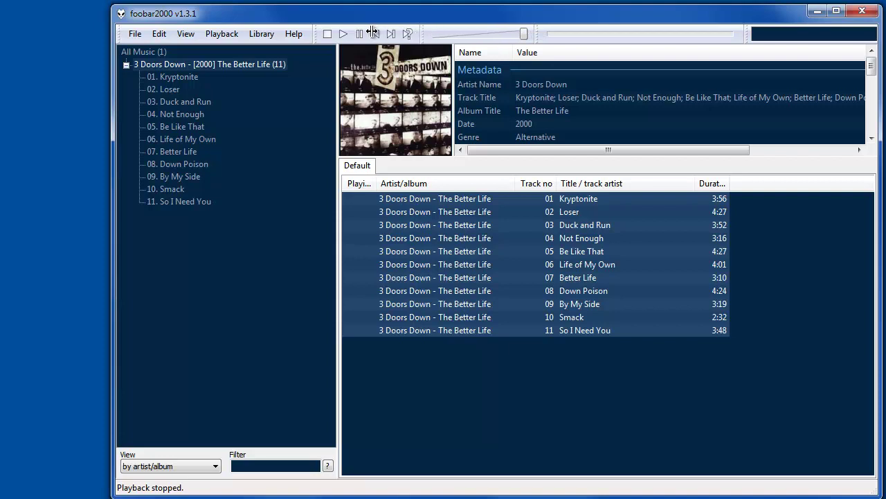
drag(424, 33, 433, 34)
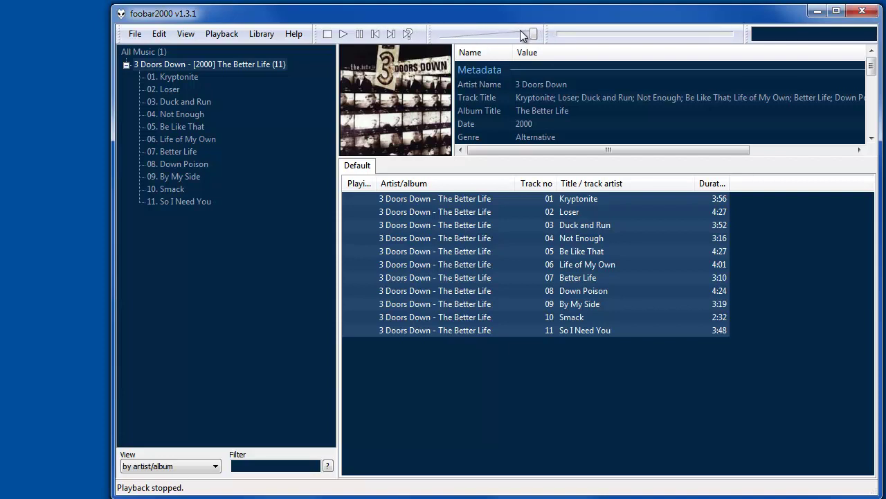
drag(546, 34, 528, 34)
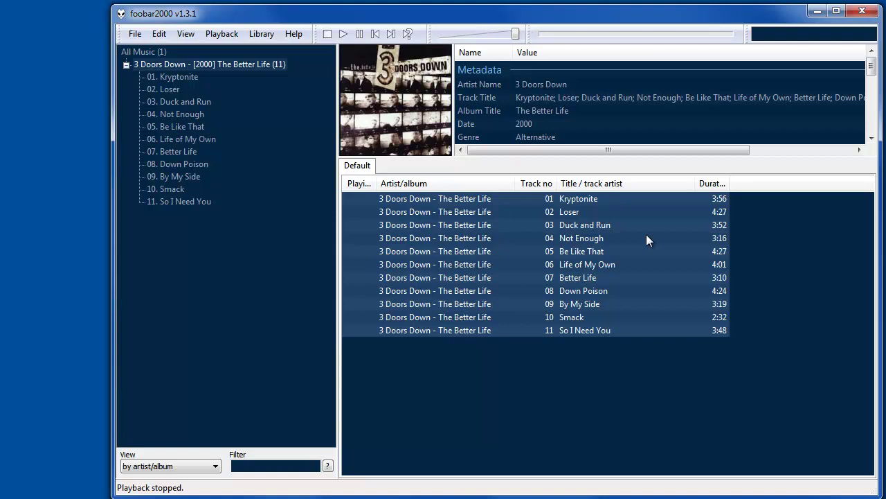
Step: Examine the UI elements offered as replacements for the Playlist View and cancel without replacing it
right_click(482, 374)
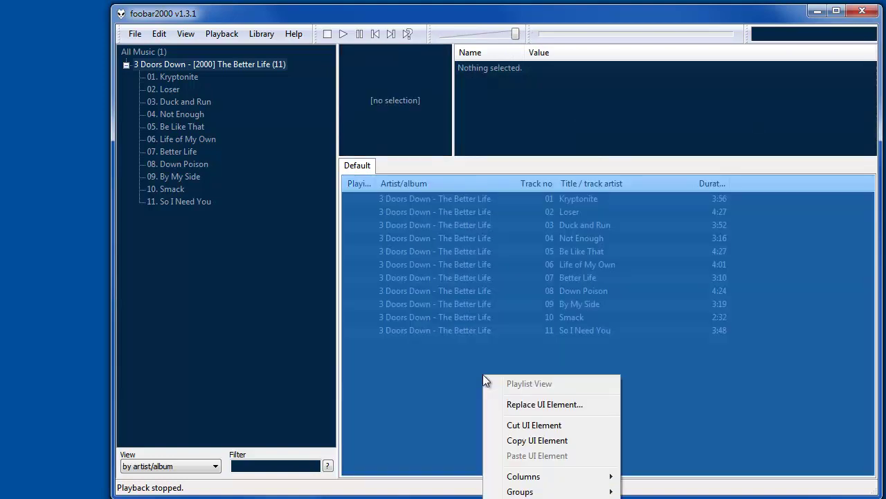
click(549, 404)
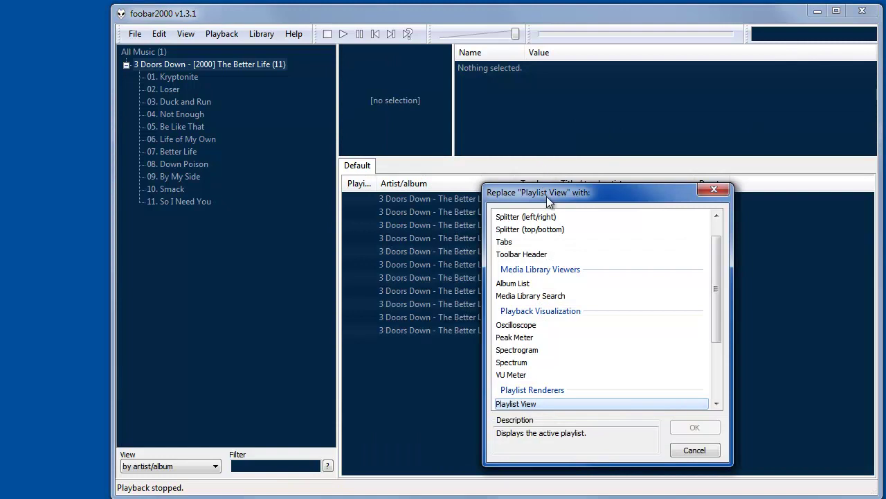
drag(547, 198, 528, 129)
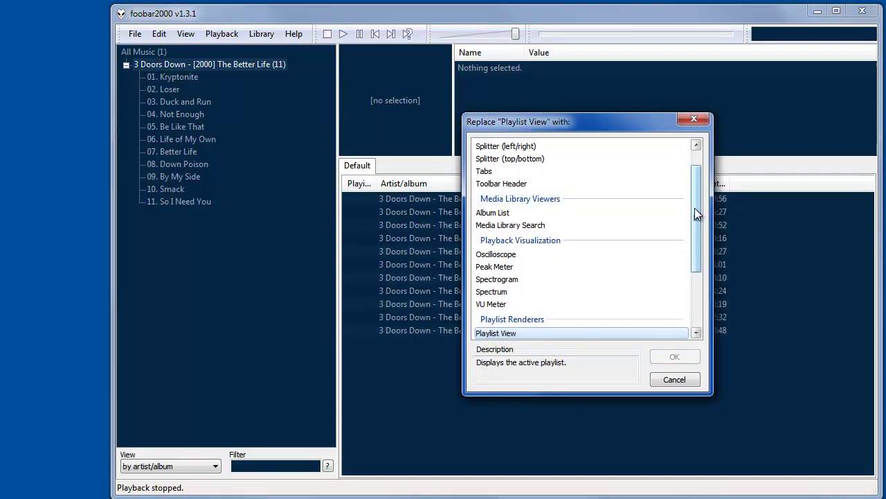
drag(695, 208, 694, 232)
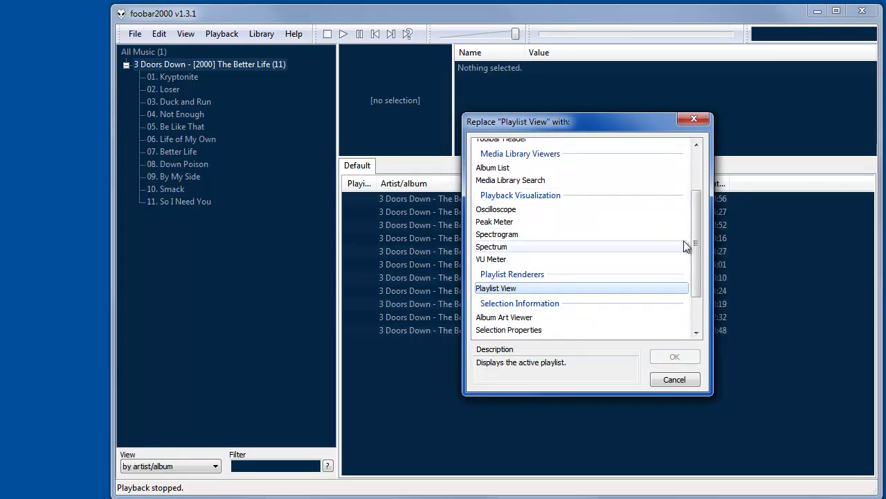
scroll(696, 225, down, 1)
scroll(696, 225, down, 1)
scroll(701, 169, up, 3)
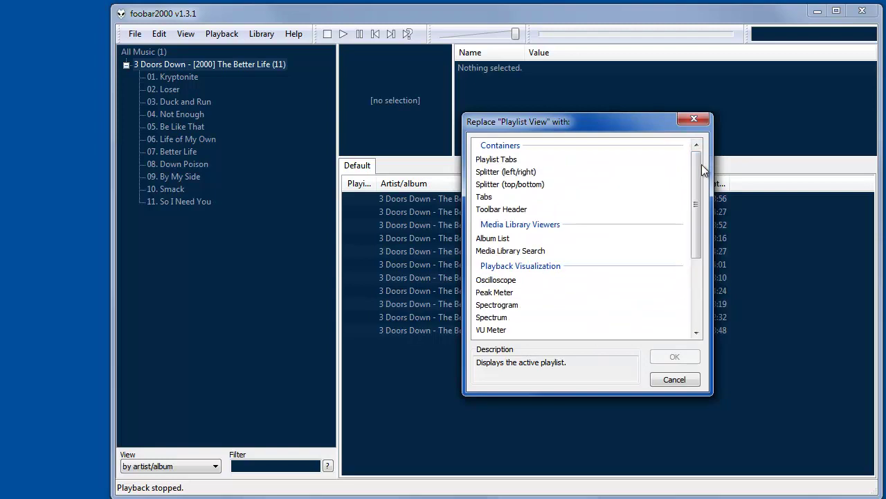
click(676, 382)
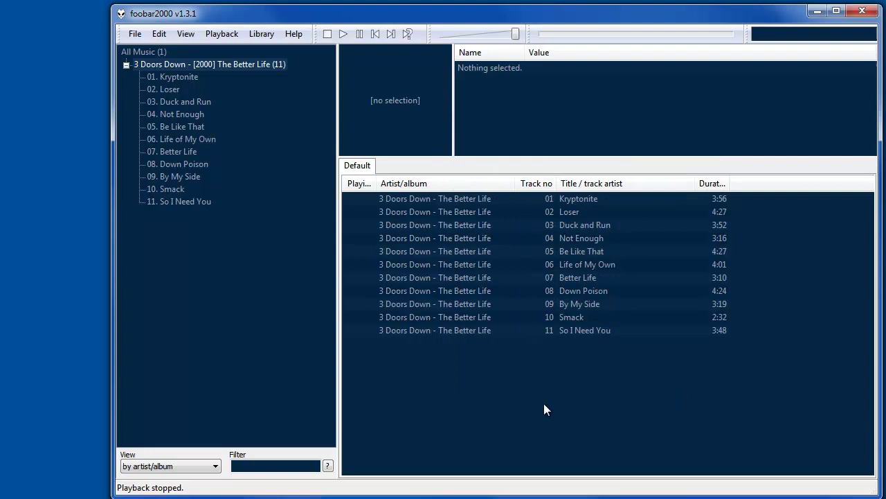
Step: Disable layout editing mode and check the context menus of the Selection Properties and Playlist View elements
click(189, 33)
mouse_move(220, 140)
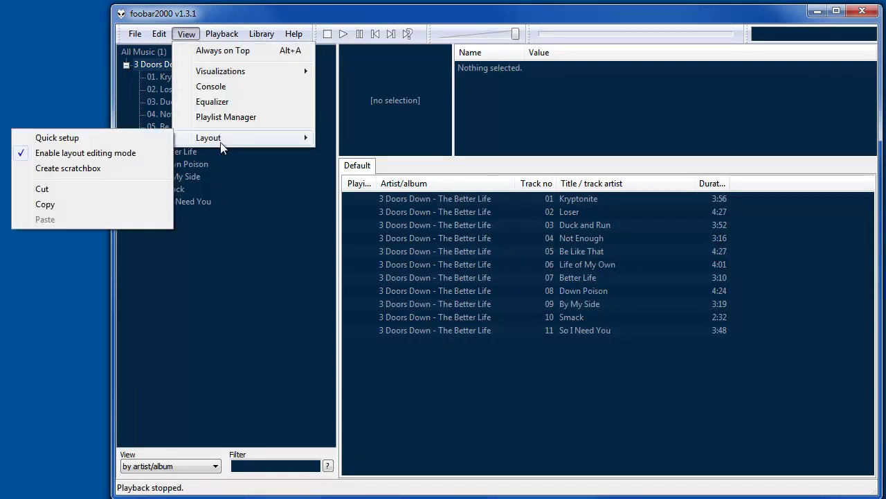
click(95, 159)
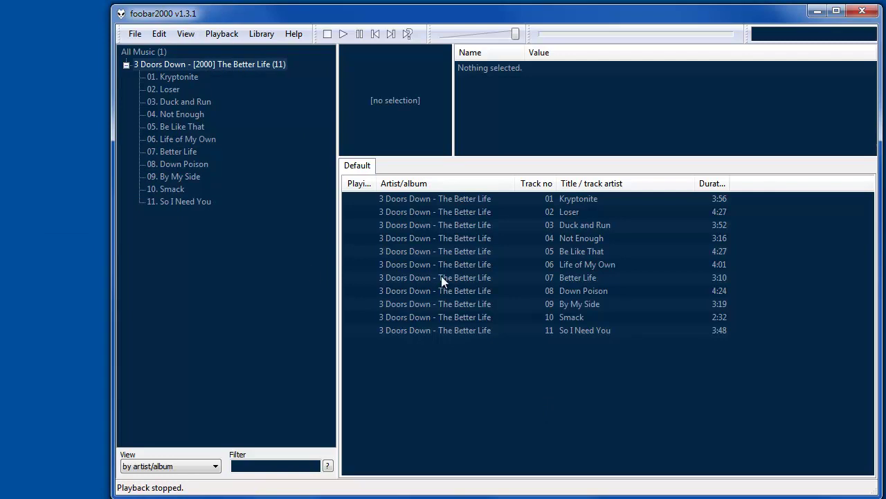
right_click(532, 115)
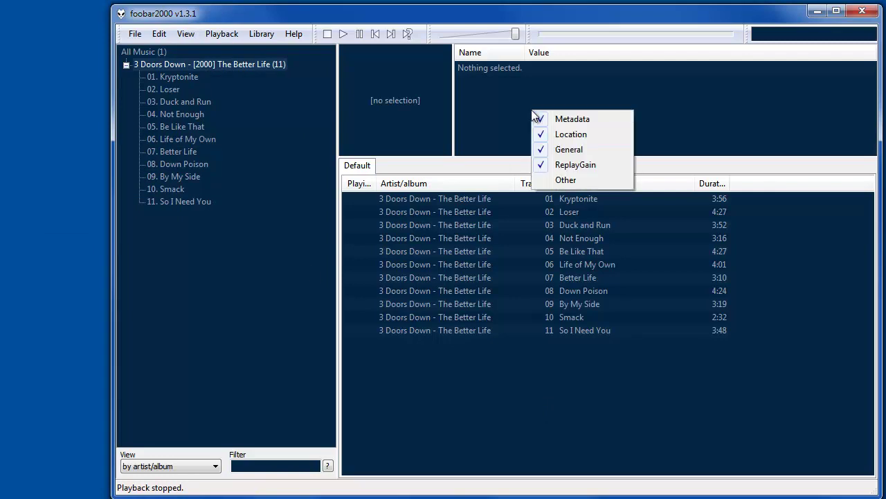
right_click(474, 397)
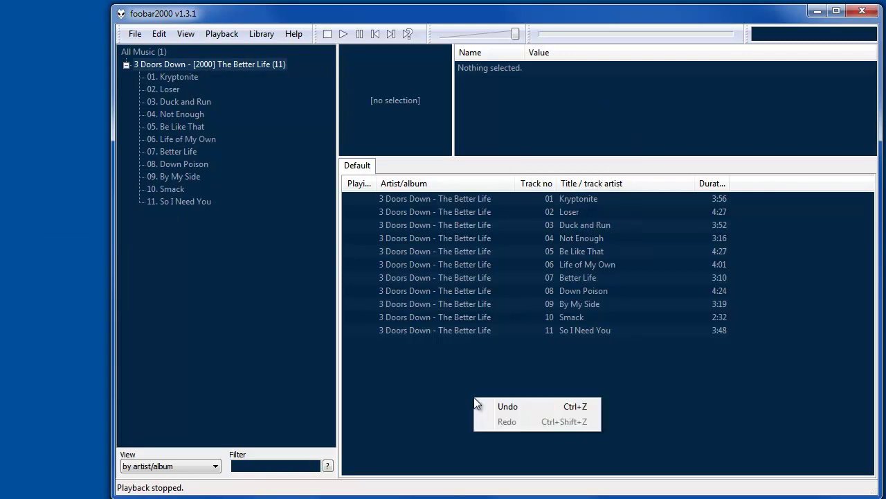
click(377, 18)
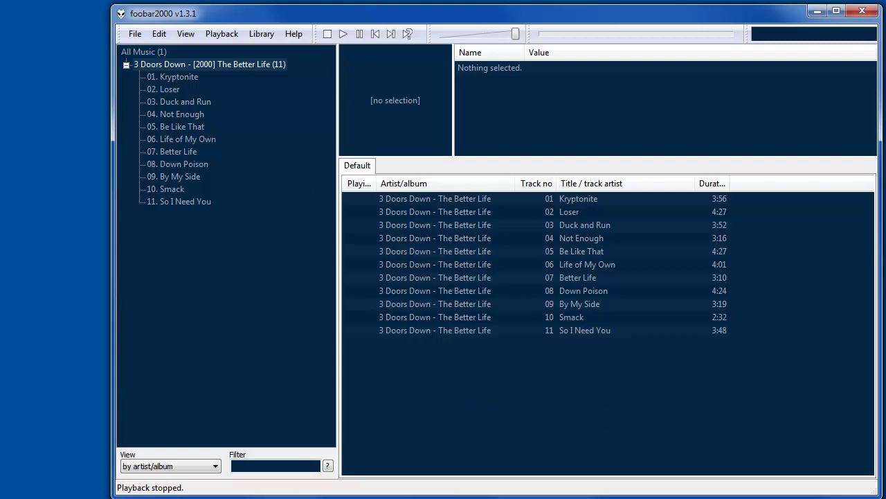